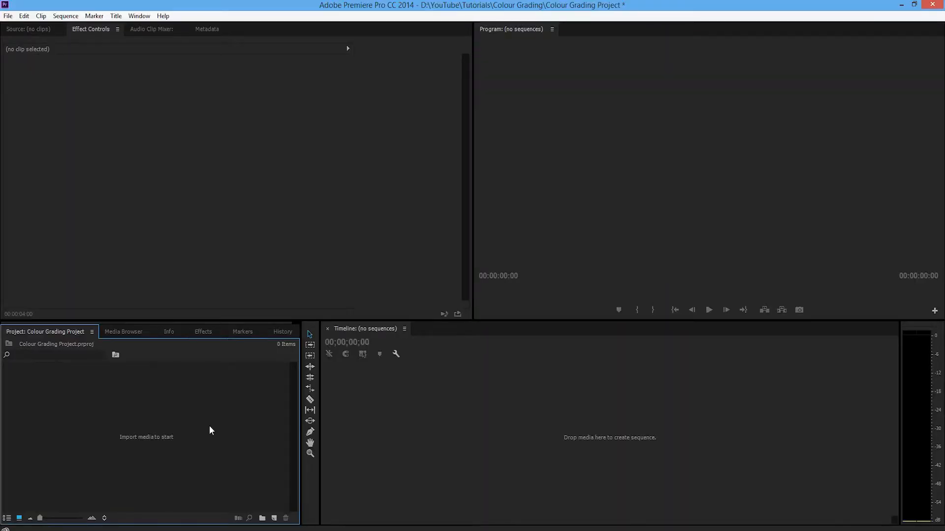
# Step: Import the MVI_0080 video into the project and create a sequence from it
pyautogui.doubleClick(162, 416)
pyautogui.doubleClick(346, 122)
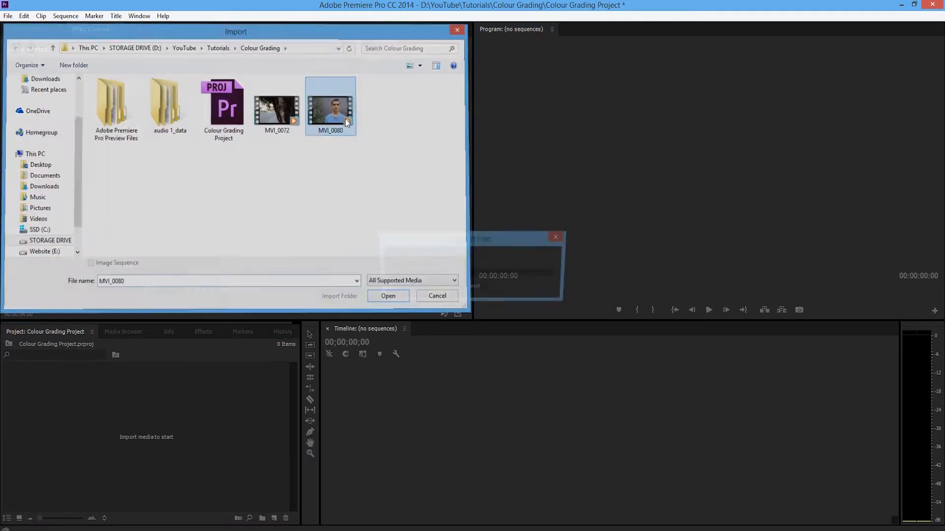
pyautogui.moveTo(97, 422); pyautogui.dragTo(419, 433)
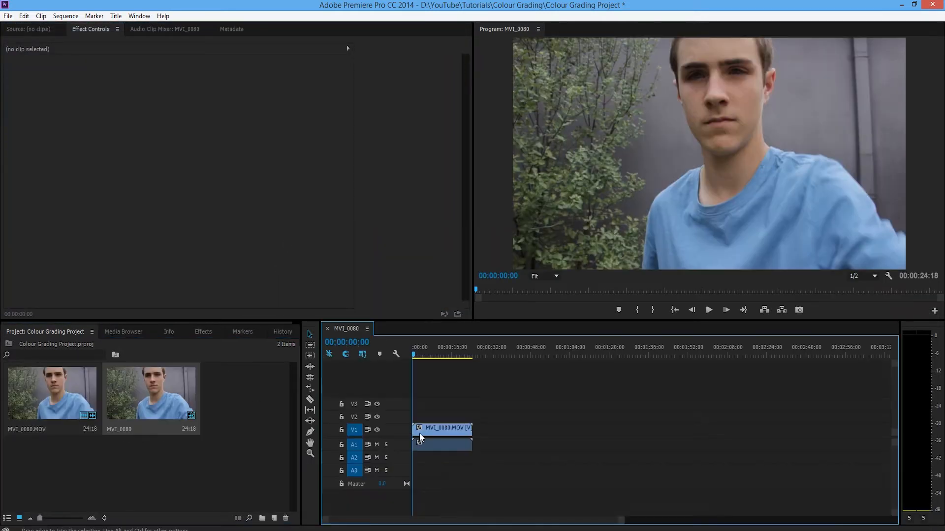
# Step: Unlink the MVI_0080 clip's audio, trim the clip's start to leave 20:06, and delete the audio part
pyautogui.rightClick(441, 427)
pyautogui.click(473, 191)
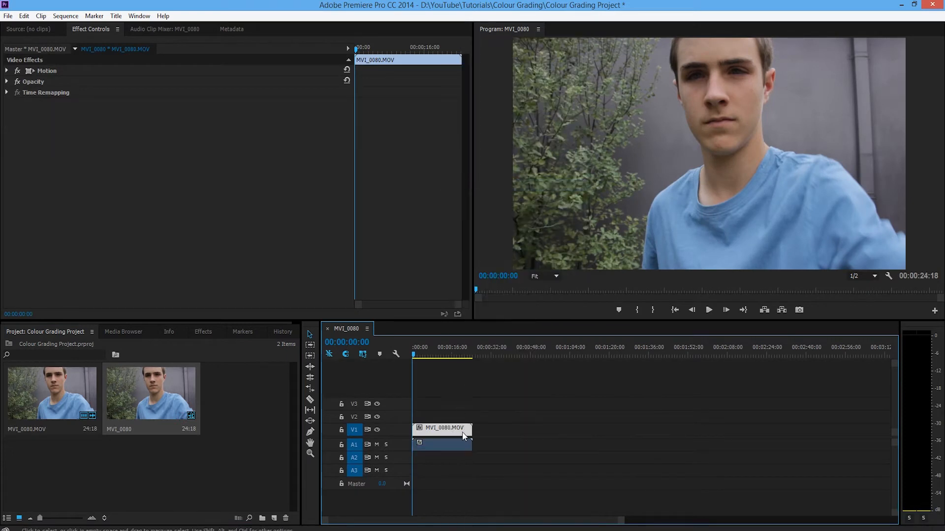
pyautogui.moveTo(413, 428); pyautogui.dragTo(439, 430)
pyautogui.click(448, 445)
pyautogui.press('Delete')
pyautogui.moveTo(414, 352); pyautogui.dragTo(434, 371)
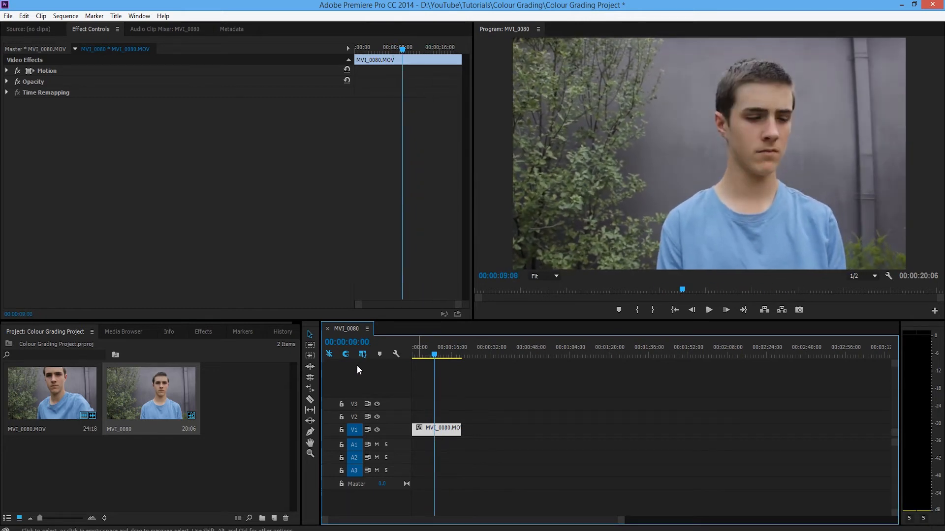
# Step: Apply the Three-Way Color Corrector effect to the MVI_0080 clip
pyautogui.click(198, 331)
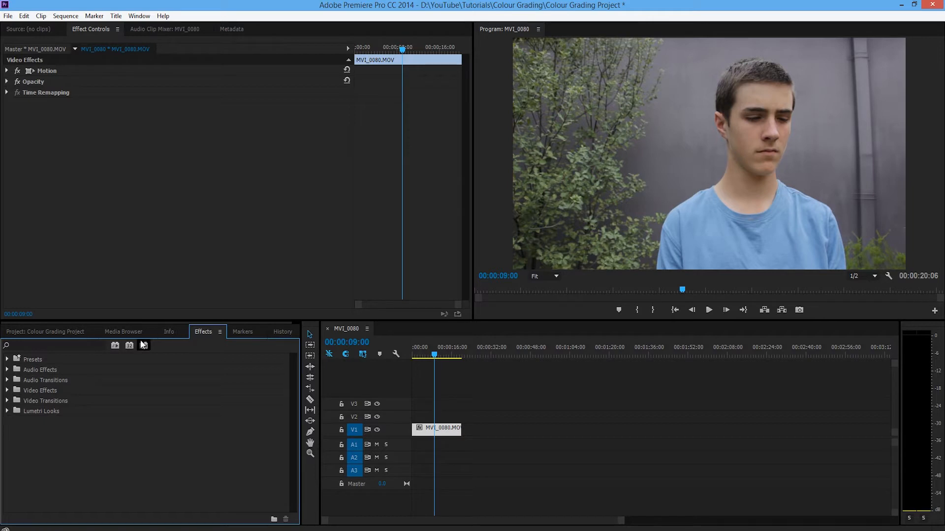
pyautogui.click(8, 391)
pyautogui.click(13, 432)
pyautogui.scroll(-3, 69, 429)
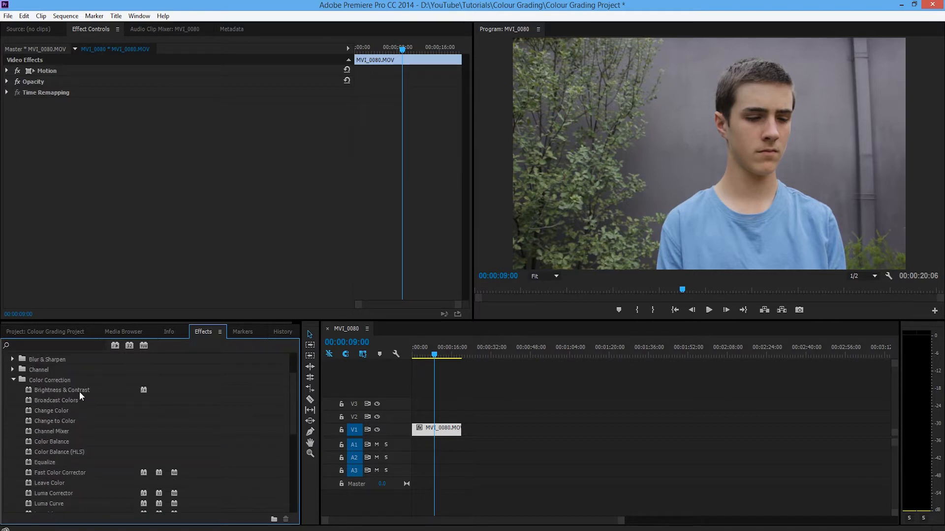
pyautogui.scroll(-4, 93, 389)
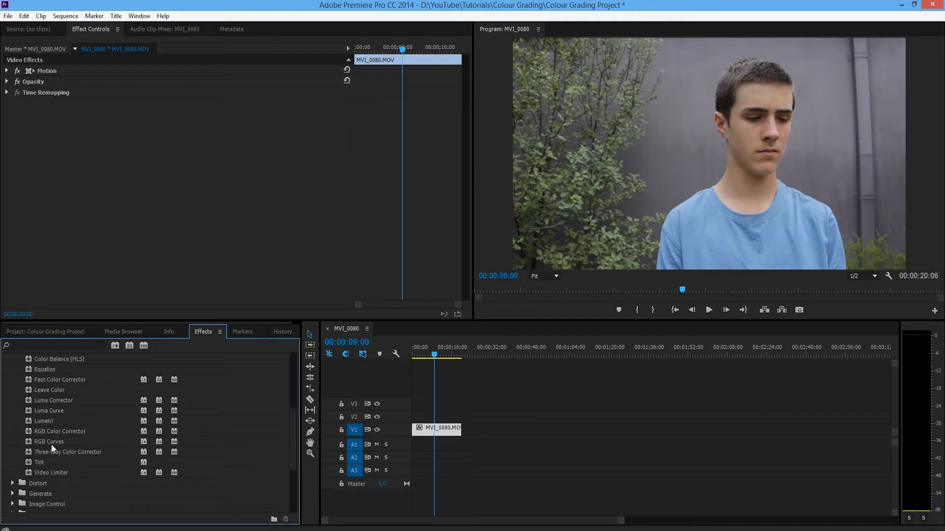
pyautogui.moveTo(55, 449); pyautogui.dragTo(152, 211)
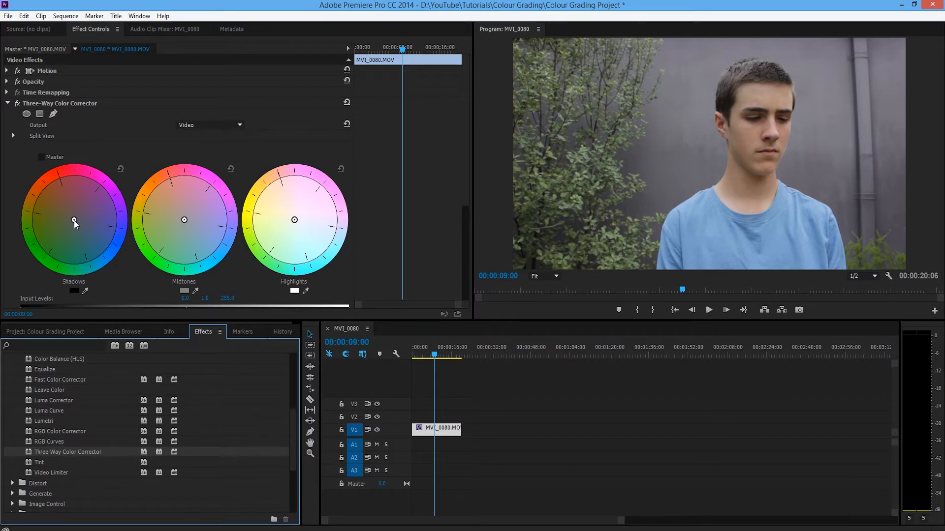
# Step: Shift the clip's shadows toward orange in the Three-Way Color Corrector
pyautogui.moveTo(74, 220); pyautogui.dragTo(55, 207)
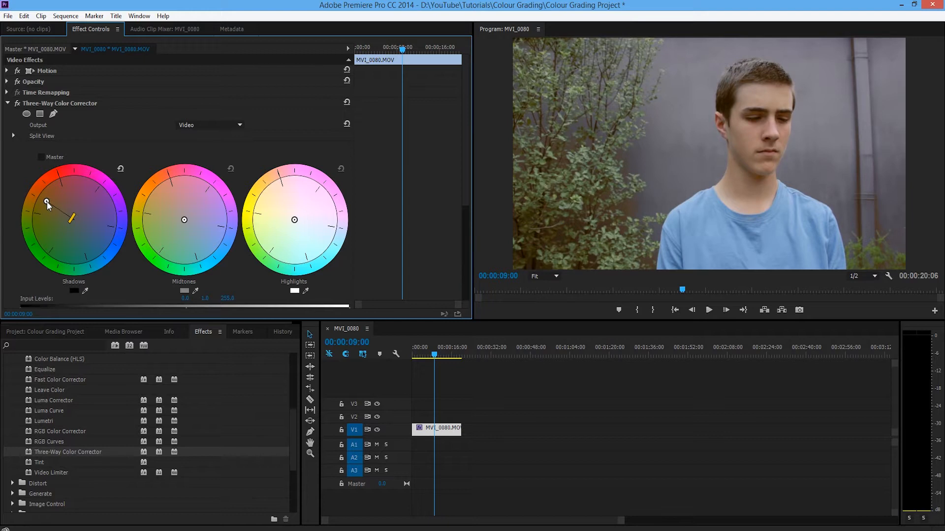
pyautogui.moveTo(45, 206); pyautogui.dragTo(90, 257)
pyautogui.moveTo(122, 286); pyautogui.dragTo(19, 176)
pyautogui.moveTo(54, 203); pyautogui.dragTo(56, 202)
# Step: Shift the clip's midtones toward orange in the Three-Way Color Corrector and check another frame at 11:18
pyautogui.moveTo(184, 222); pyautogui.dragTo(161, 202)
pyautogui.moveTo(168, 203)
pyautogui.mouseDown()
pyautogui.moveTo(126, 263)
pyautogui.moveTo(189, 346)
pyautogui.moveTo(347, 277)
pyautogui.moveTo(200, 129)
pyautogui.moveTo(141, 146)
pyautogui.moveTo(159, 190)
pyautogui.mouseUp()
pyautogui.moveTo(434, 355); pyautogui.dragTo(442, 358)
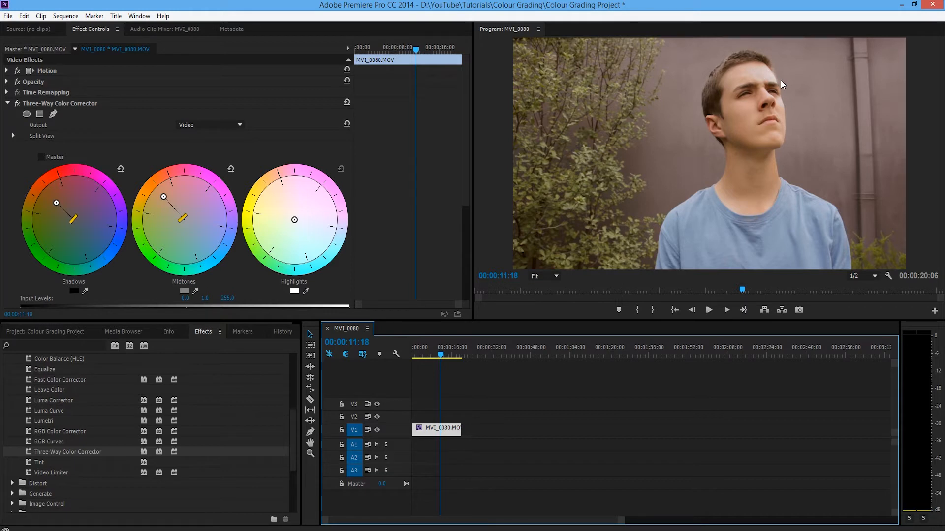
# Step: Shift the highlights slightly toward orange in the Three-Way Color Corrector and play back the graded clip
pyautogui.moveTo(294, 219); pyautogui.dragTo(443, 164)
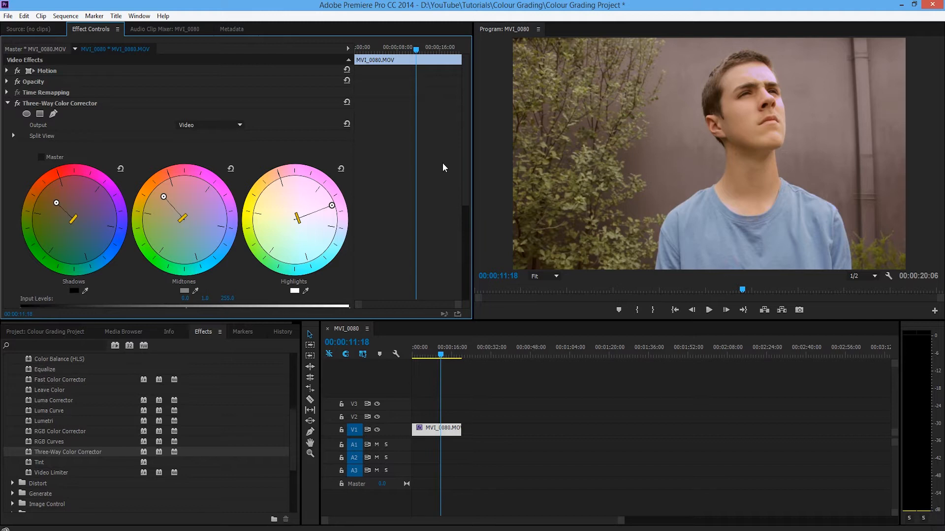
pyautogui.moveTo(332, 205); pyautogui.dragTo(285, 213)
pyautogui.moveTo(440, 354); pyautogui.dragTo(429, 358)
pyautogui.press('space')
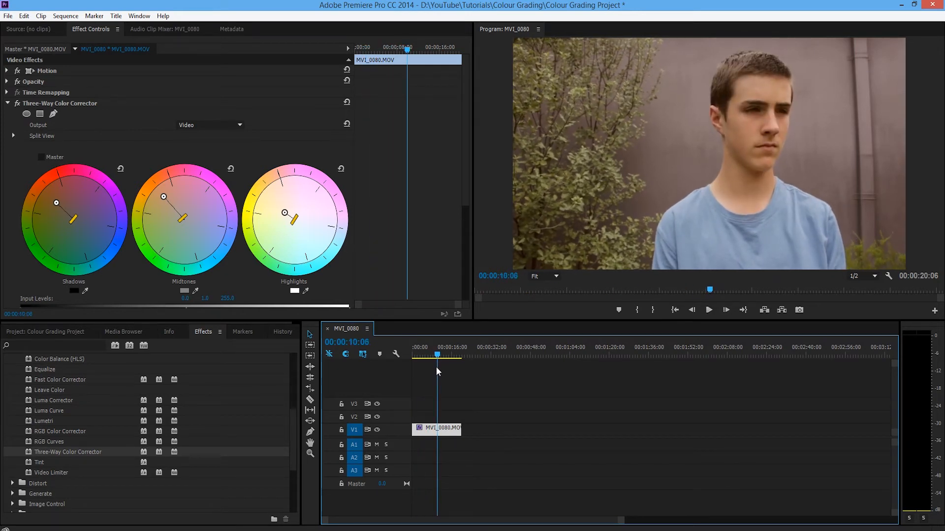
# Step: Collapse the Three-Way Color Corrector settings and apply Brightness & Contrast to the clip
pyautogui.click(7, 103)
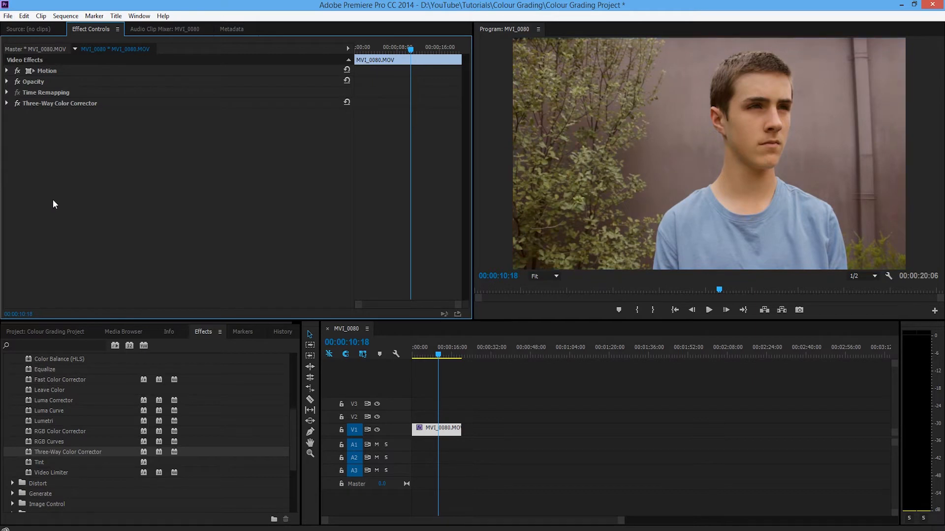
pyautogui.scroll(4, 78, 383)
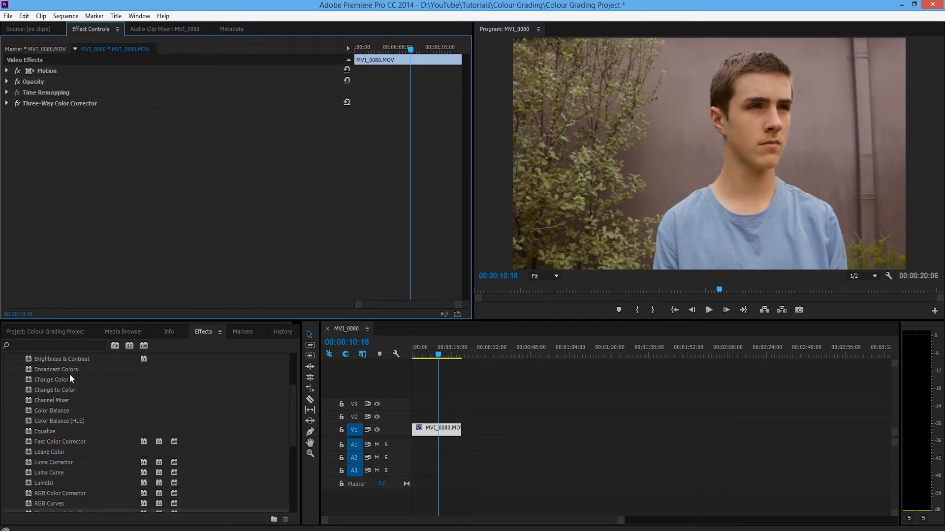
pyautogui.moveTo(69, 375); pyautogui.dragTo(111, 178)
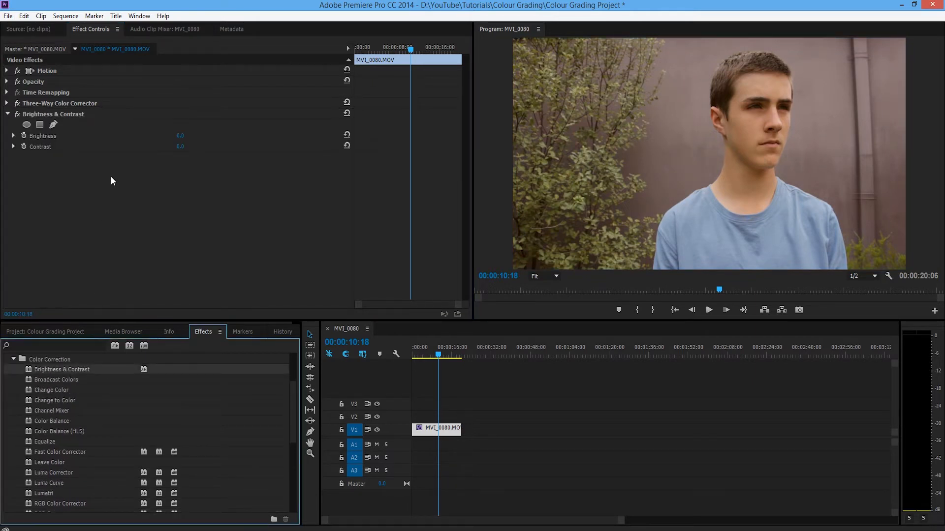
# Step: Try a higher brightness on the clip, then reset Brightness to 0
pyautogui.moveTo(179, 138)
pyautogui.mouseDown()
pyautogui.moveTo(187, 139)
pyautogui.moveTo(178, 141)
pyautogui.mouseUp()
pyautogui.click(180, 138)
pyautogui.write('29')
pyautogui.press('Return')
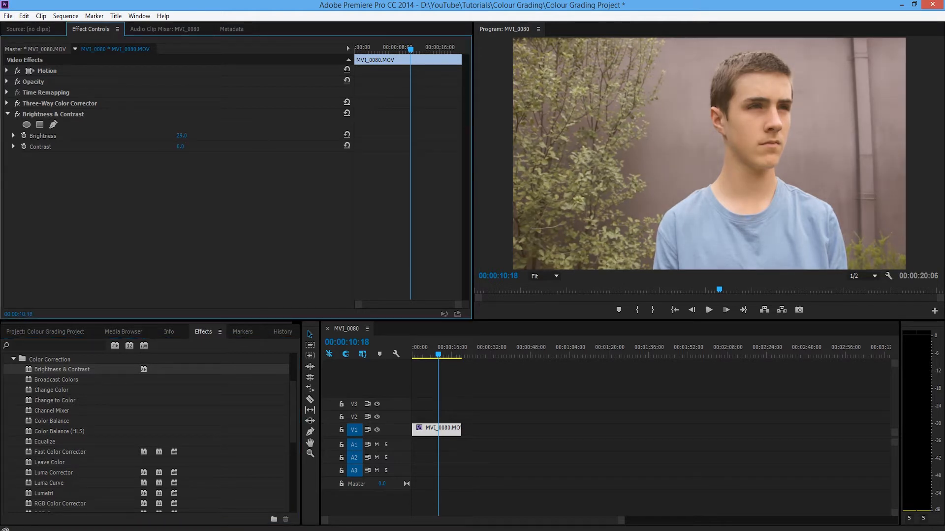
pyautogui.click(182, 135)
pyautogui.write('0')
pyautogui.press('Return')
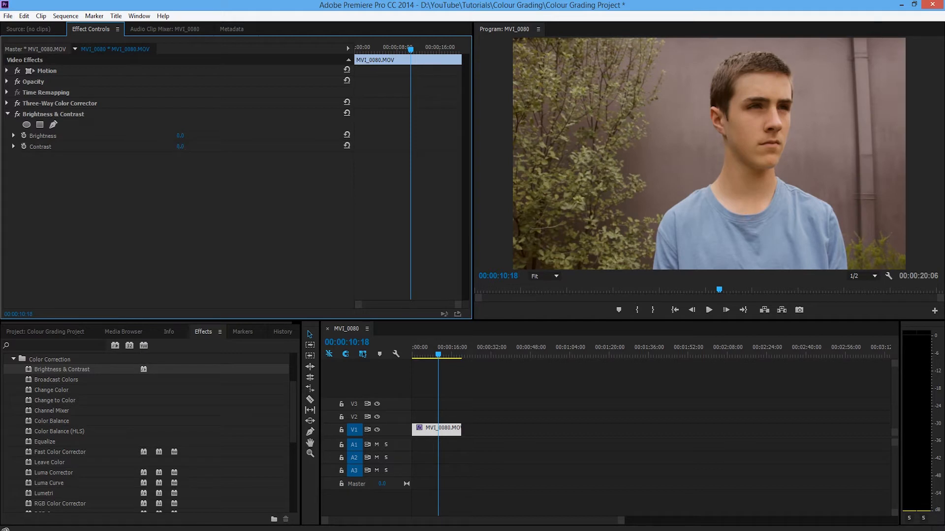
# Step: Raise the clip's Contrast to about 19 and compare the picture with Brightness & Contrast off and on
pyautogui.moveTo(180, 146); pyautogui.dragTo(189, 147)
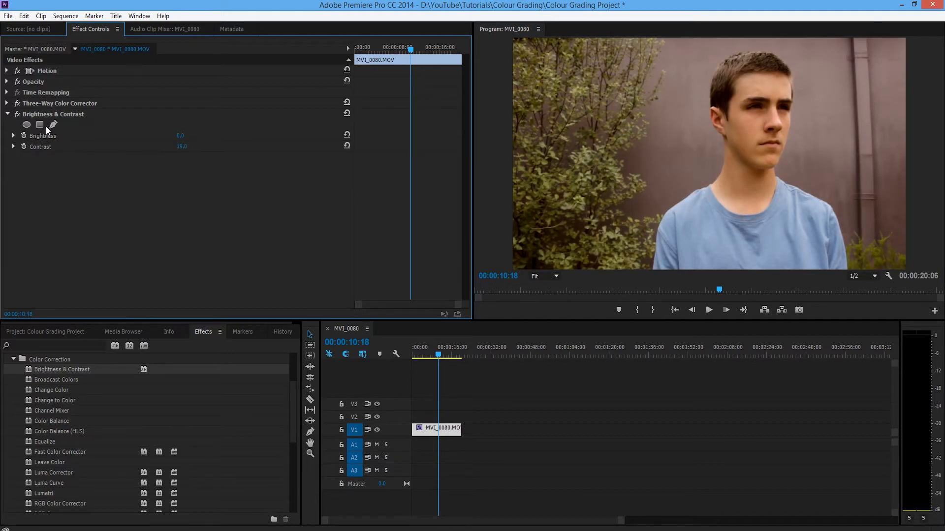
pyautogui.click(17, 114)
pyautogui.click(17, 114)
# Step: Try Brightness values of 25 and 11 with the raised contrast, then return Brightness to 0
pyautogui.click(181, 136)
pyautogui.write('25')
pyautogui.press('Return')
pyautogui.moveTo(181, 136)
pyautogui.mouseDown()
pyautogui.moveTo(212, 136)
pyautogui.moveTo(175, 136)
pyautogui.mouseUp()
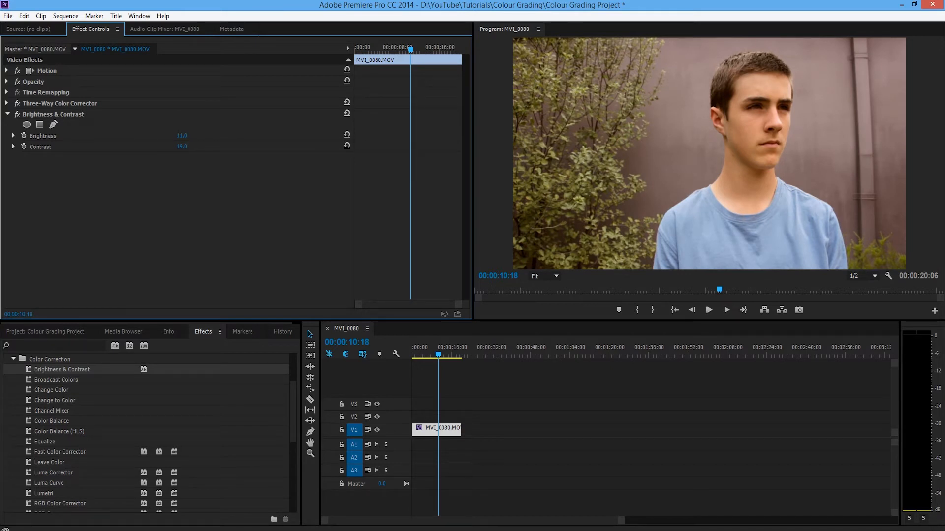
pyautogui.click(182, 135)
pyautogui.write('0')
pyautogui.press('Return')
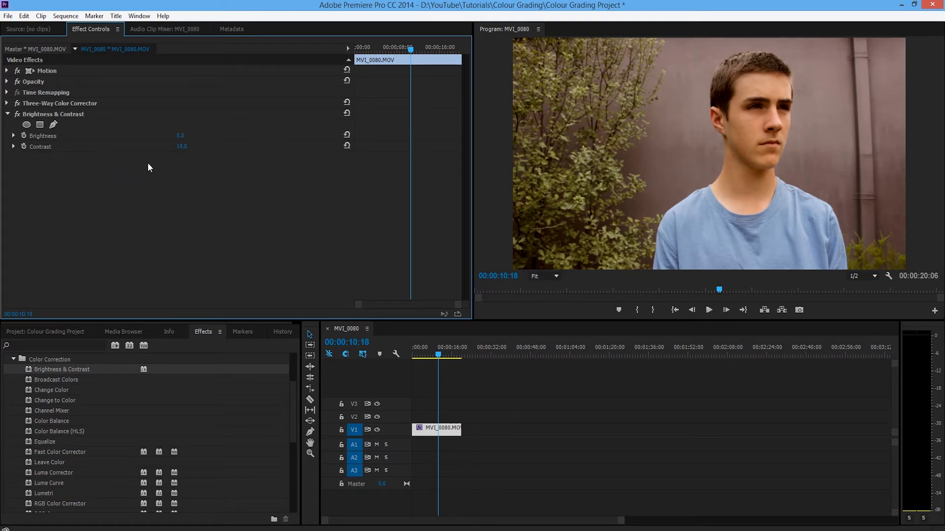
# Step: Collapse the Brightness & Contrast settings and apply the Sharpen effect from Blur & Sharpen to the clip
pyautogui.click(7, 113)
pyautogui.click(14, 358)
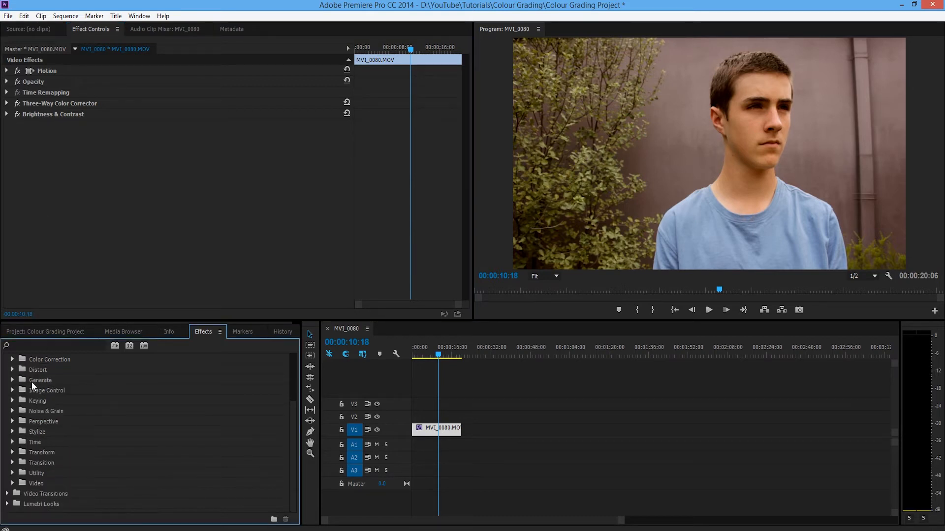
pyautogui.scroll(2, 13, 389)
pyautogui.click(7, 385)
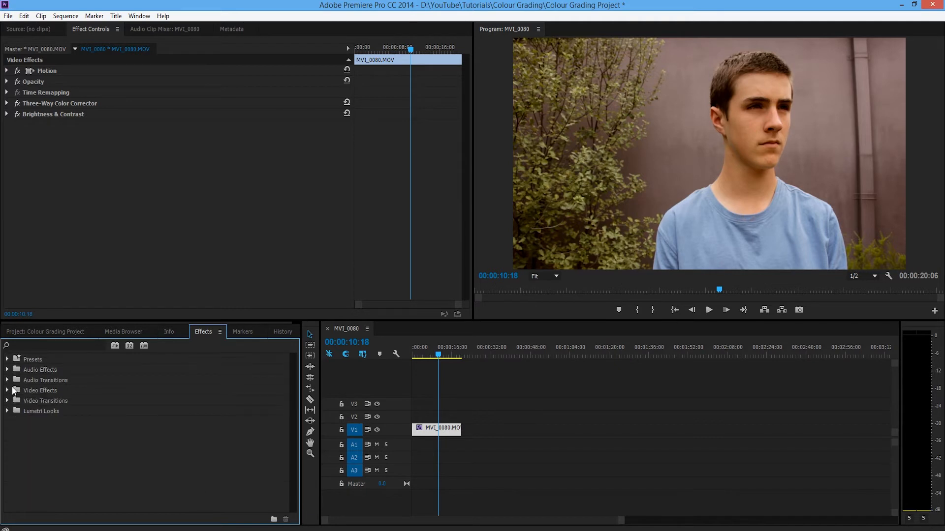
pyautogui.click(8, 390)
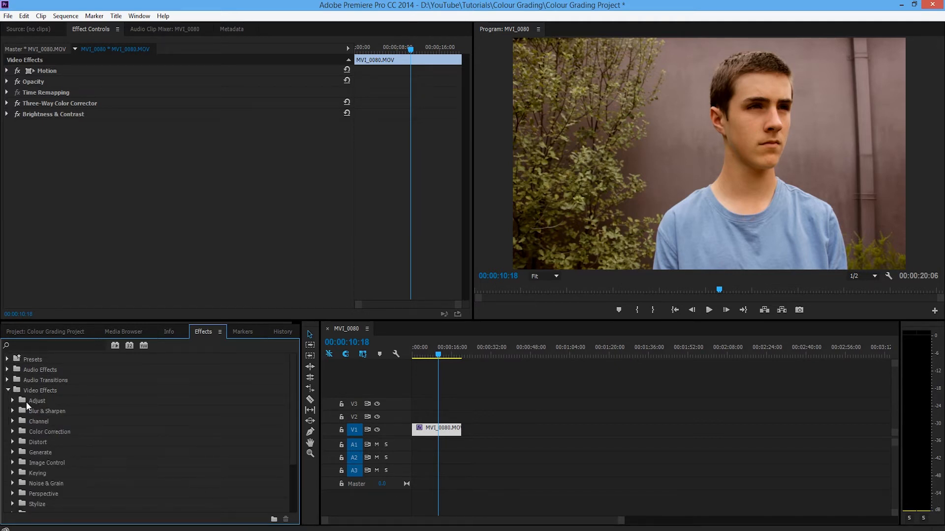
pyautogui.scroll(-2, 27, 408)
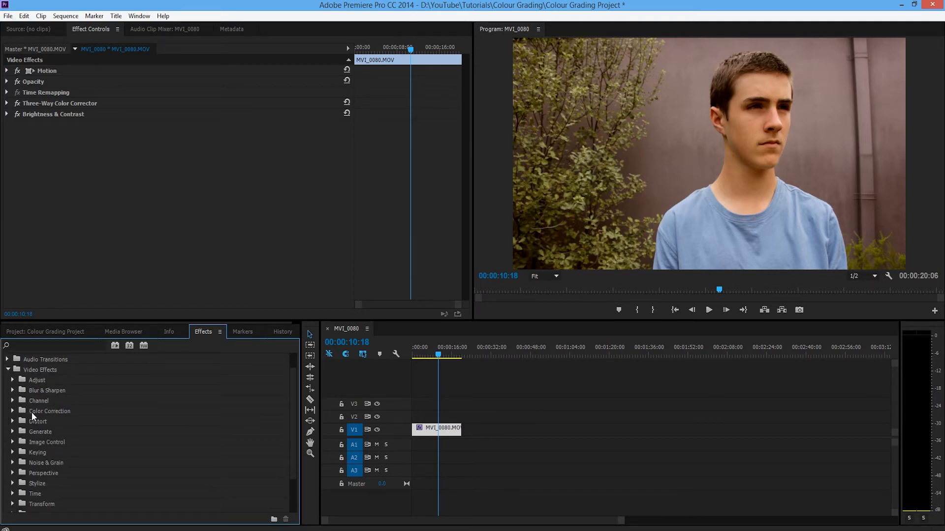
pyautogui.scroll(-1, 19, 427)
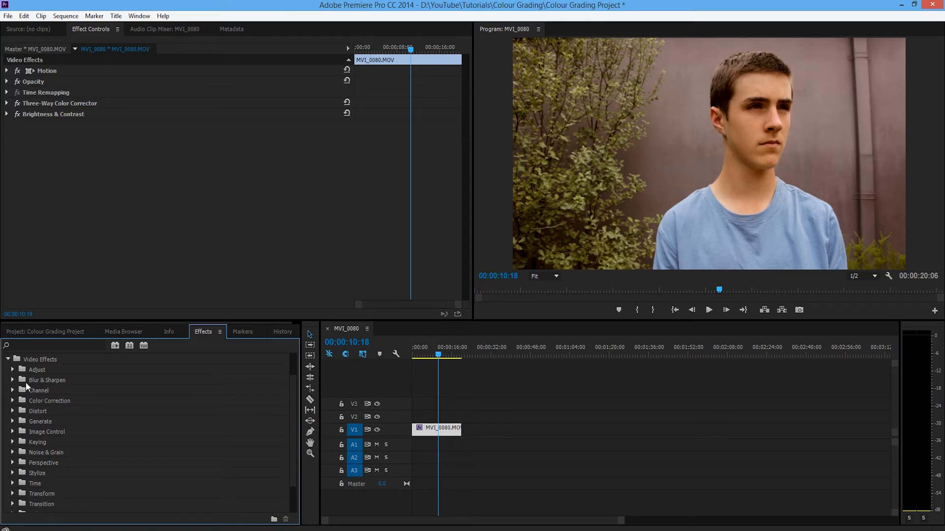
pyautogui.click(13, 381)
pyautogui.moveTo(48, 452); pyautogui.dragTo(140, 214)
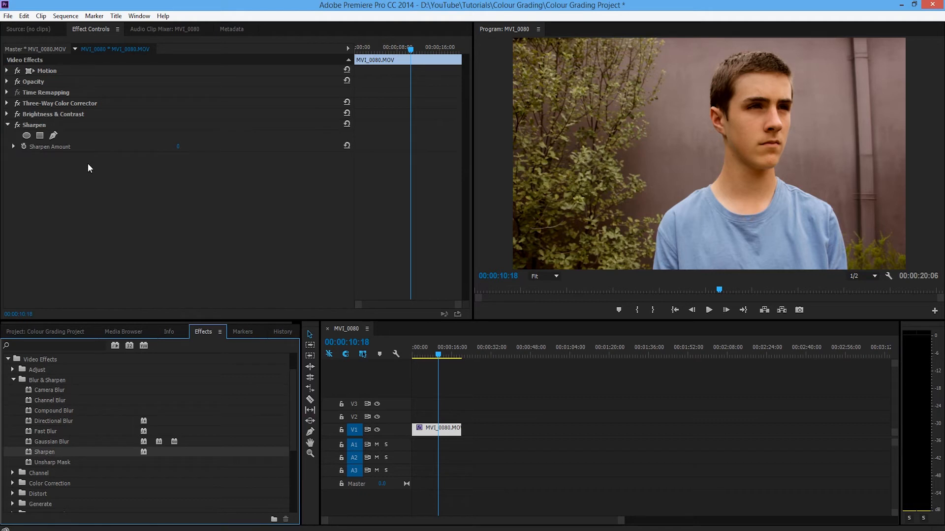
# Step: Enlarge the clip to a scale of 216 at position 726, 1225 and try a Sharpen Amount of 1,337
pyautogui.click(7, 70)
pyautogui.moveTo(183, 81); pyautogui.dragTo(211, 83)
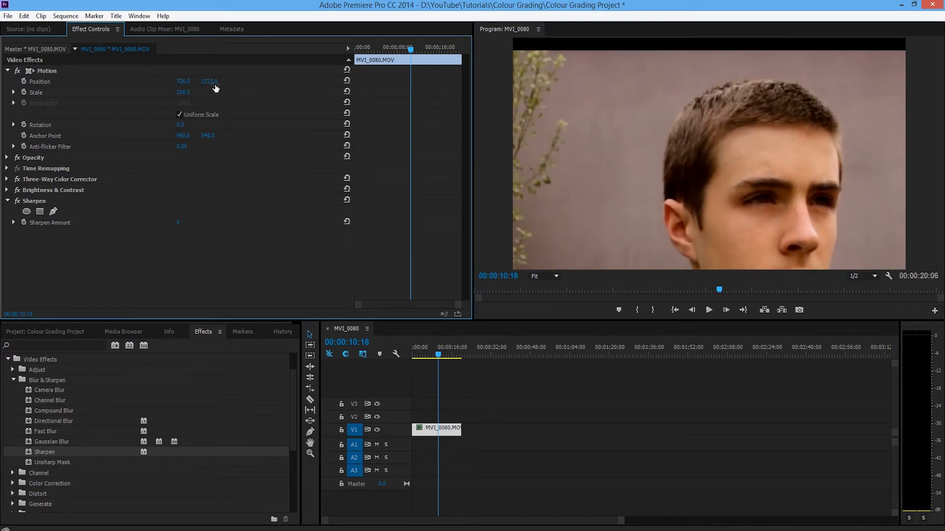
pyautogui.moveTo(178, 223); pyautogui.dragTo(856, 223)
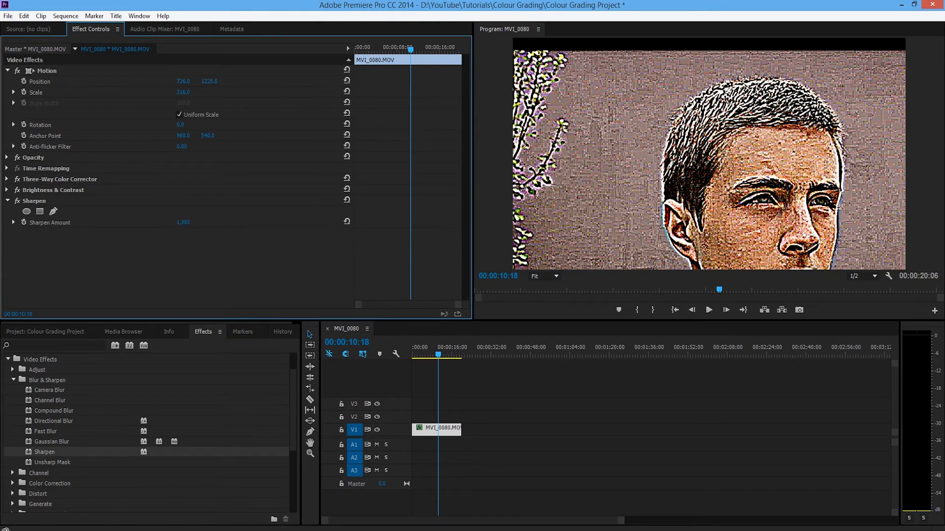
pyautogui.click(187, 224)
pyautogui.write('1,337')
pyautogui.press('Return')
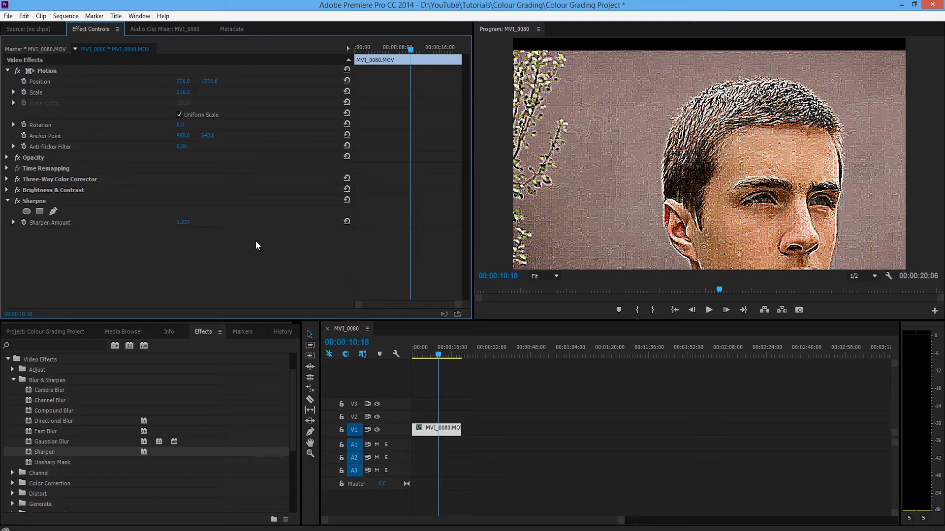
# Step: Reset the Sharpen Amount to 0 and restore the clip to position 960, 540 and scale 100
pyautogui.click(183, 222)
pyautogui.write('0')
pyautogui.press('Return')
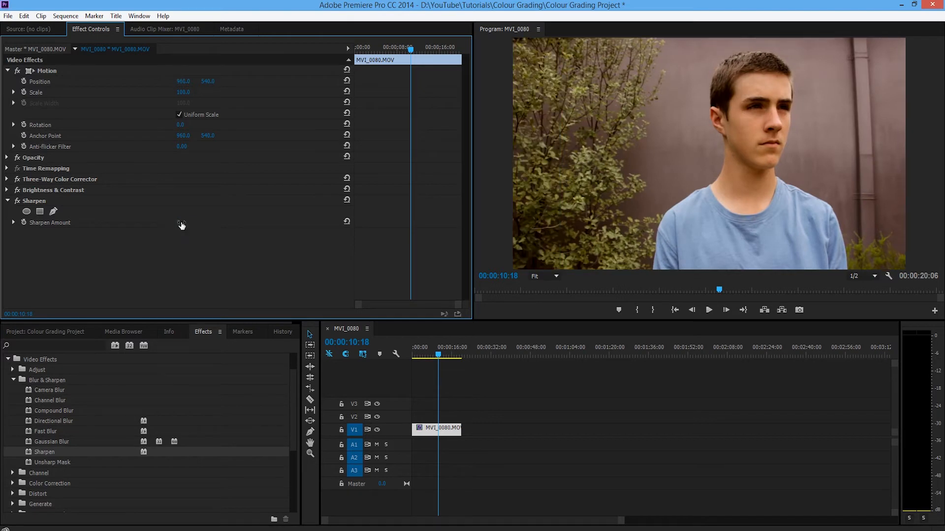
# Step: Set the clip's Sharpen Amount to 20 and collapse the Sharpen settings
pyautogui.click(180, 222)
pyautogui.write('20')
pyautogui.press('Return')
pyautogui.click(6, 201)
# Step: Compare the clip with Sharpen and Brightness & Contrast off and on, then scrub through the graded footage
pyautogui.click(17, 201)
pyautogui.click(18, 190)
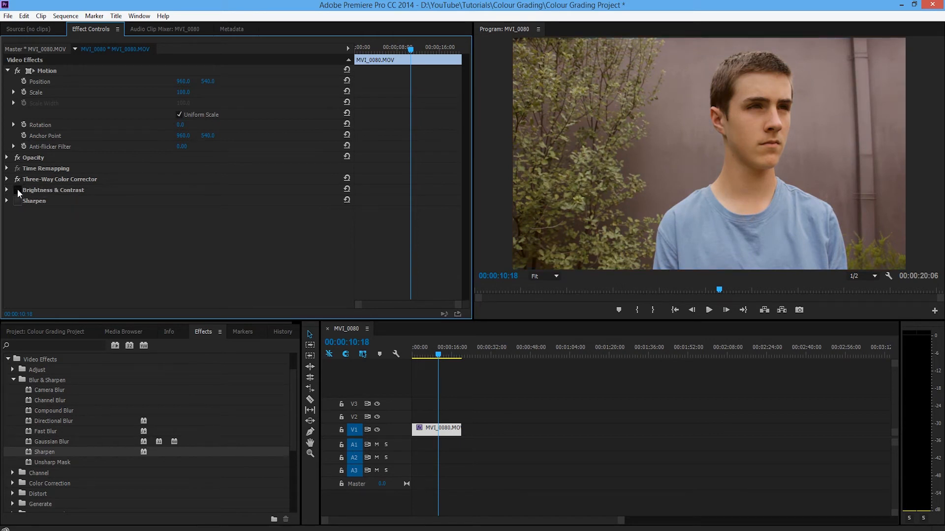
pyautogui.click(17, 190)
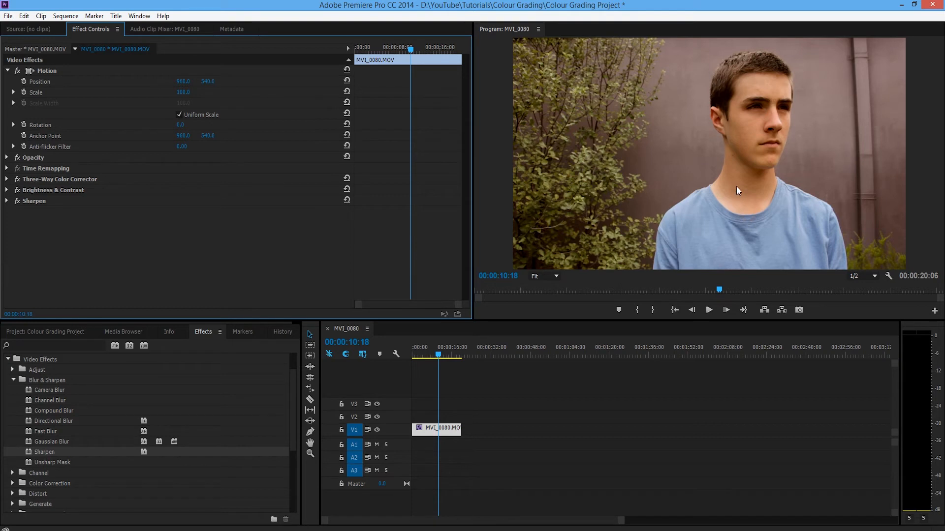
pyautogui.moveTo(438, 355); pyautogui.dragTo(422, 359)
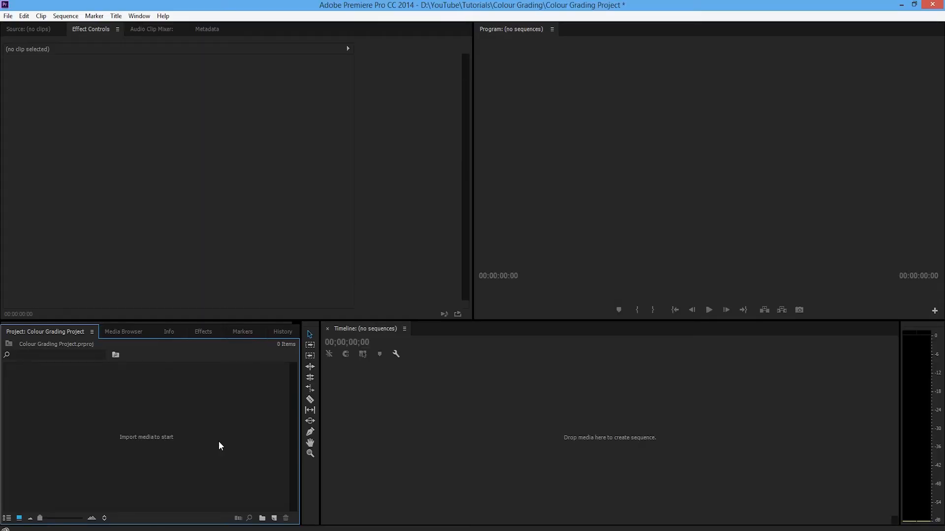
# Step: Import the MVI_0072 video into the empty project
pyautogui.doubleClick(218, 442)
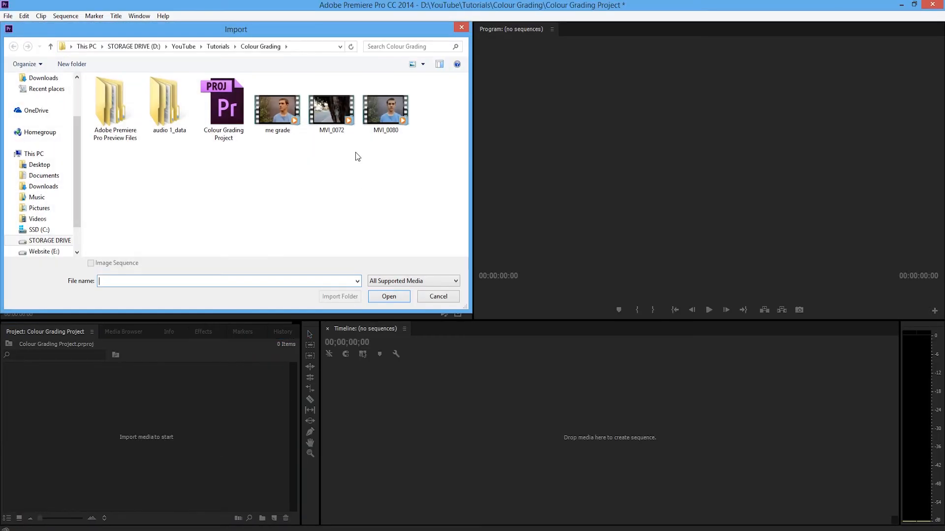
pyautogui.doubleClick(331, 111)
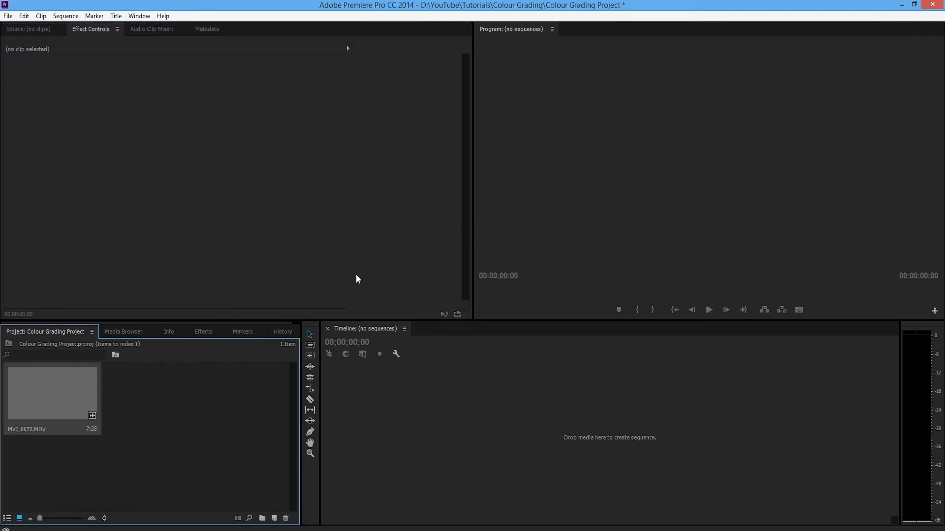
# Step: Create a sequence from the MVI_0072 video, then unlink and delete its audio
pyautogui.moveTo(51, 398); pyautogui.dragTo(497, 412)
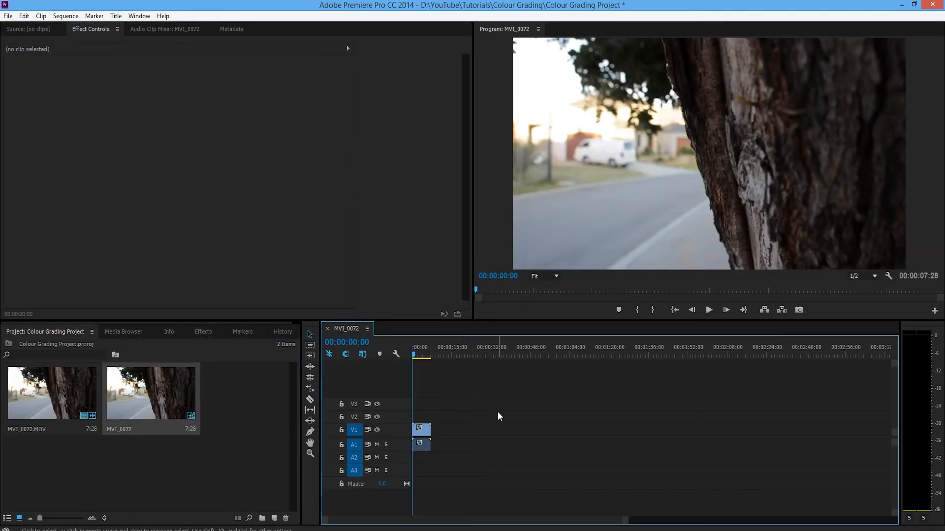
pyautogui.rightClick(423, 430)
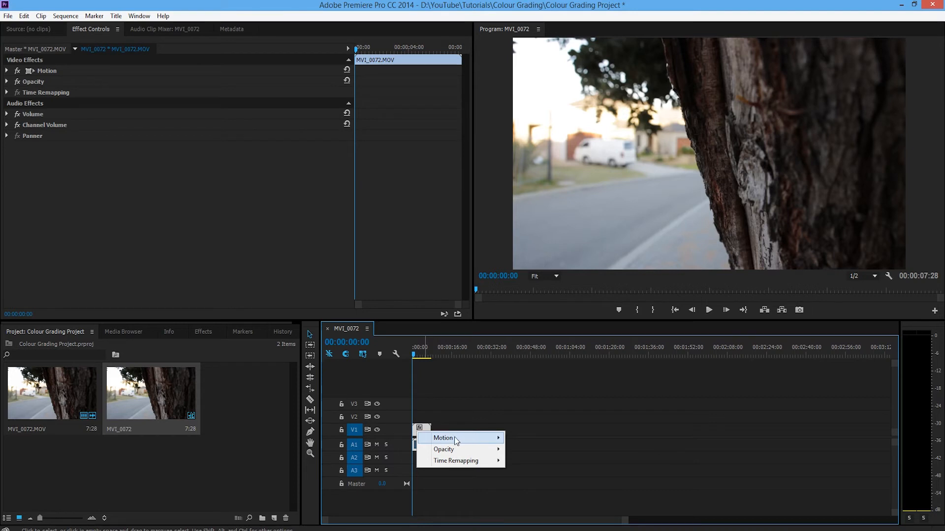
pyautogui.click(456, 418)
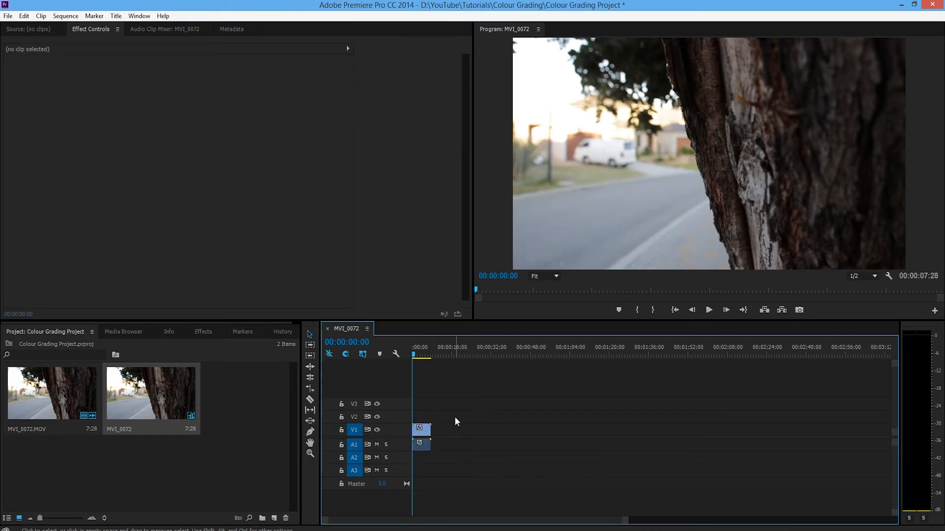
pyautogui.rightClick(419, 431)
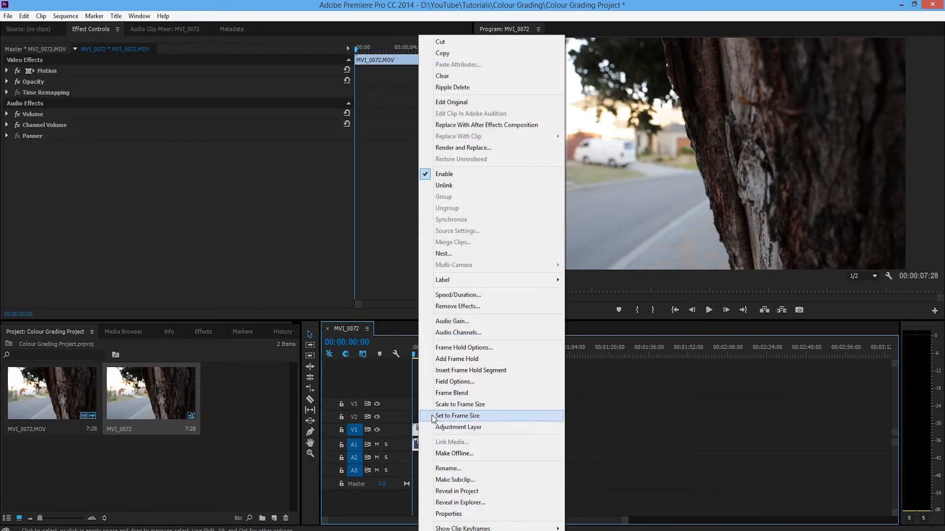
pyautogui.click(444, 186)
pyautogui.click(425, 446)
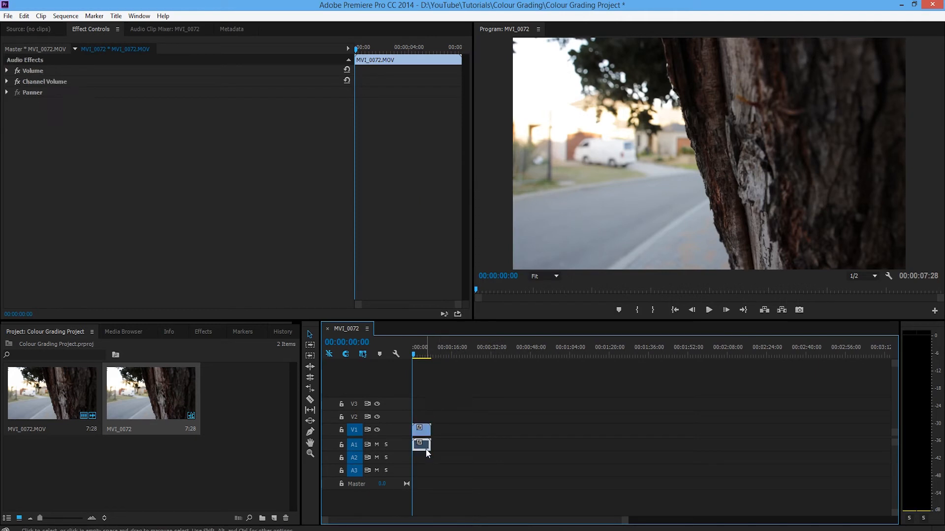
pyautogui.press('Delete')
# Step: Trim the end of the MVI_0072 clip to a length of 6:14 and move the playhead to 00:00:04:10
pyautogui.moveTo(624, 522); pyautogui.dragTo(487, 525)
pyautogui.moveTo(611, 430); pyautogui.dragTo(579, 430)
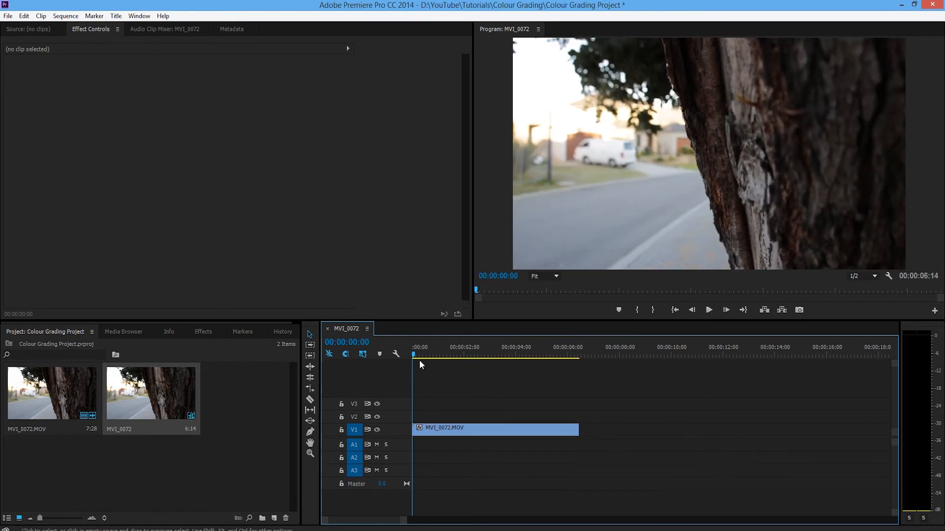
pyautogui.moveTo(414, 355); pyautogui.dragTo(527, 364)
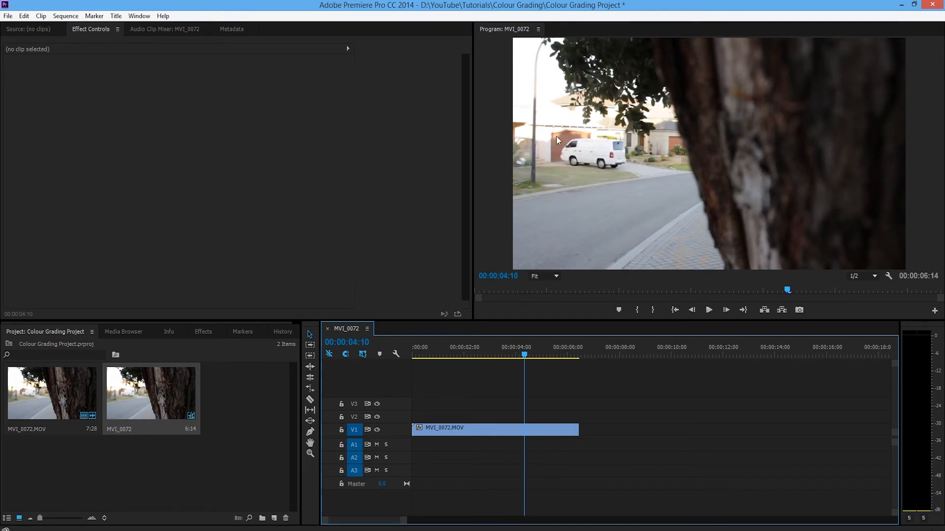
# Step: Apply the Three-Way Color Corrector video effect to the MVI_0072 clip
pyautogui.click(202, 332)
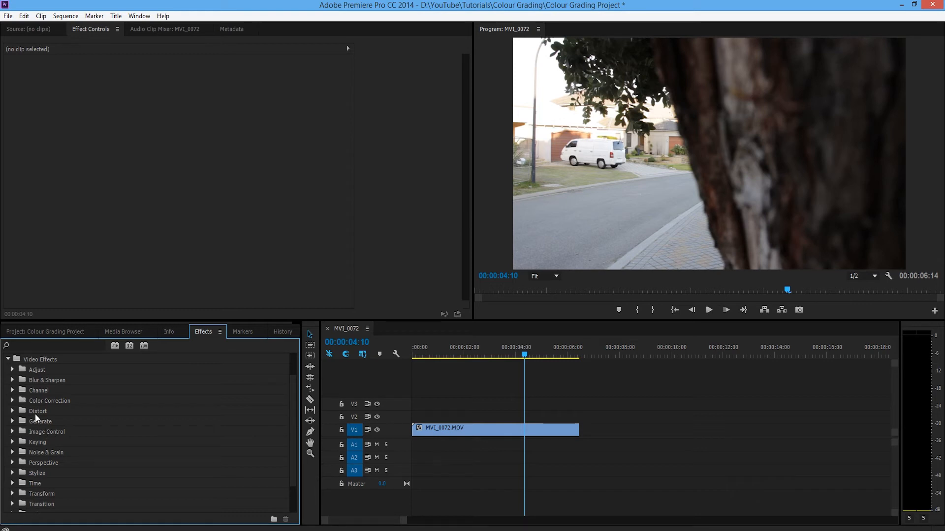
pyautogui.scroll(-2, 22, 461)
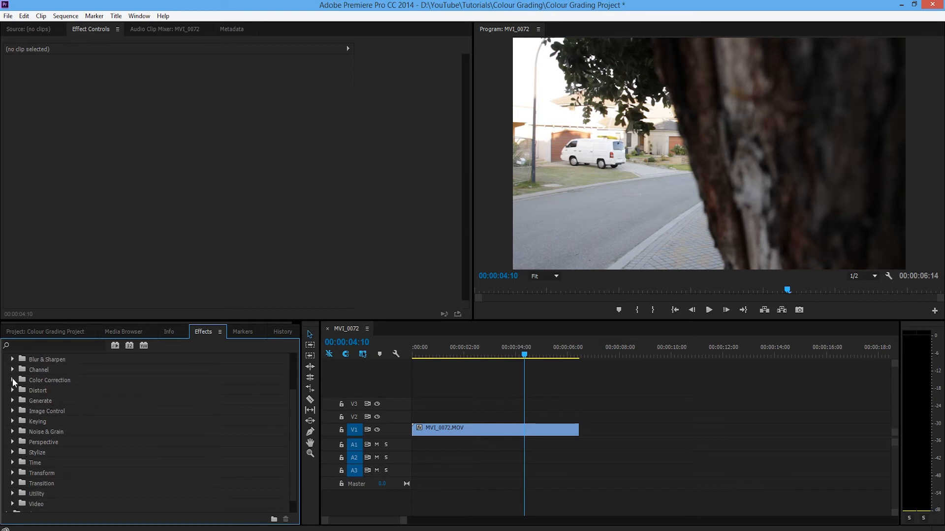
pyautogui.click(13, 379)
pyautogui.scroll(-3, 61, 432)
pyautogui.moveTo(63, 473); pyautogui.dragTo(194, 221)
pyautogui.moveTo(97, 470); pyautogui.dragTo(481, 435)
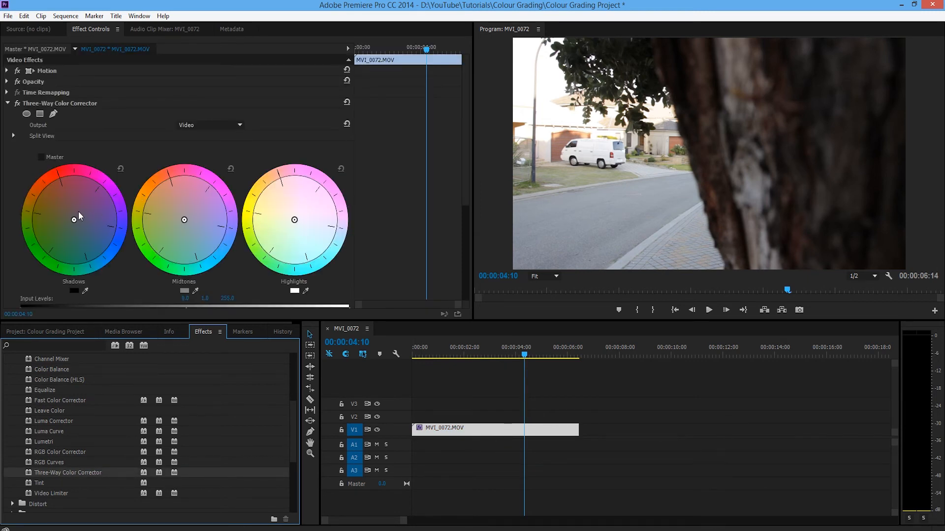
# Step: Shift the shadows and midtones towards orange and the highlights towards yellow, compare the correction off and on, and collapse its settings
pyautogui.moveTo(74, 220)
pyautogui.mouseDown()
pyautogui.moveTo(45, 214)
pyautogui.moveTo(74, 220)
pyautogui.mouseUp()
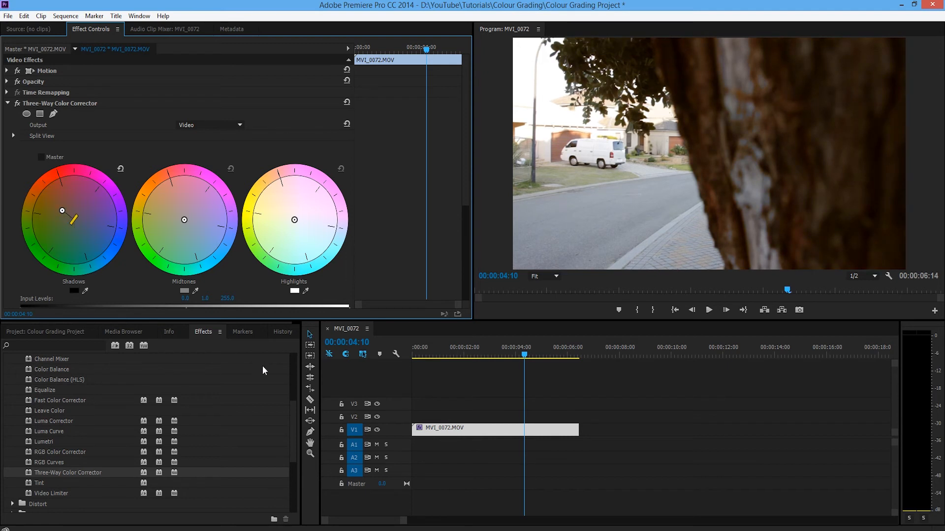
pyautogui.click(443, 349)
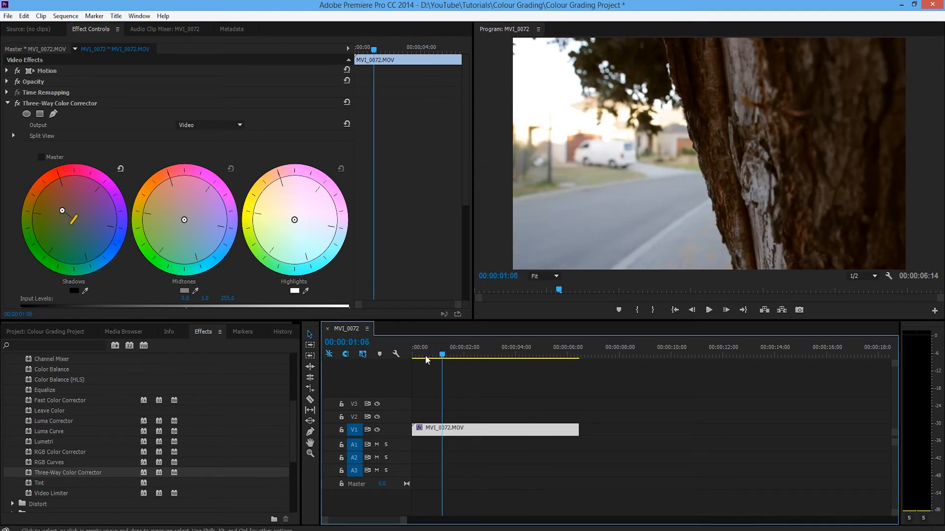
pyautogui.click(18, 103)
pyautogui.click(19, 106)
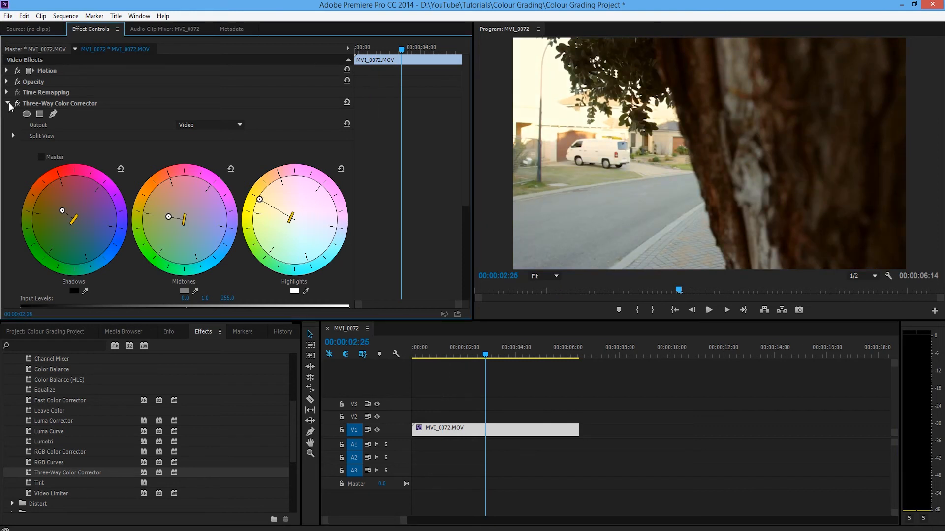
pyautogui.click(7, 104)
# Step: Apply Brightness & Contrast to the MVI_0072 clip with Brightness -9 and Contrast -20
pyautogui.scroll(3, 90, 403)
pyautogui.moveTo(72, 391); pyautogui.dragTo(149, 172)
pyautogui.moveTo(179, 141)
pyautogui.mouseDown()
pyautogui.moveTo(192, 146)
pyautogui.moveTo(178, 146)
pyautogui.mouseUp()
pyautogui.click(442, 353)
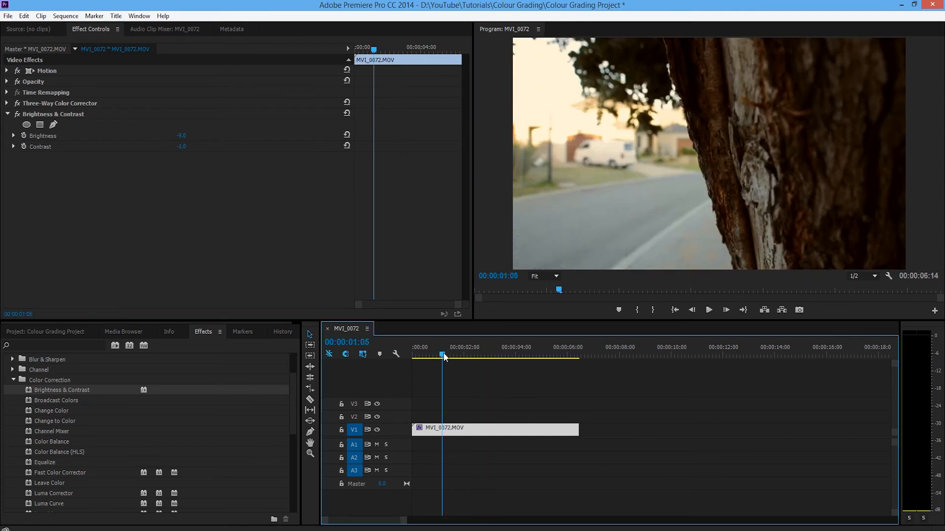
pyautogui.moveTo(442, 353); pyautogui.dragTo(444, 353)
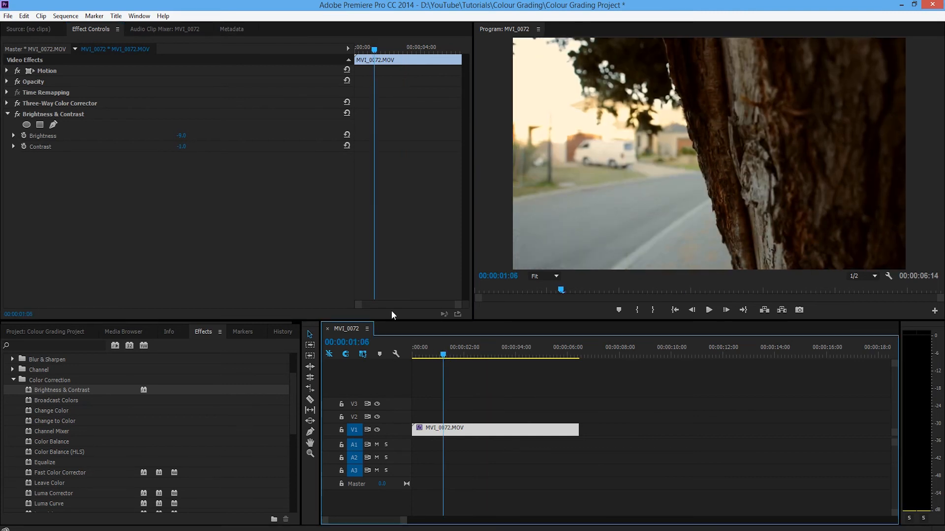
pyautogui.moveTo(183, 148)
pyautogui.mouseDown()
pyautogui.moveTo(231, 148)
pyautogui.moveTo(173, 147)
pyautogui.mouseUp()
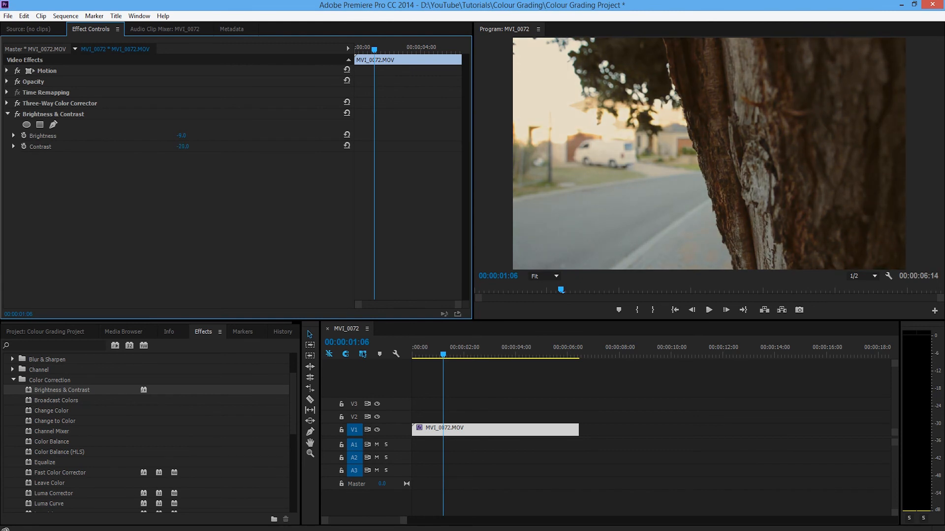
# Step: Scrub through the graded clip to review it, return to the start, and collapse the Brightness & Contrast settings
pyautogui.moveTo(441, 354); pyautogui.dragTo(403, 367)
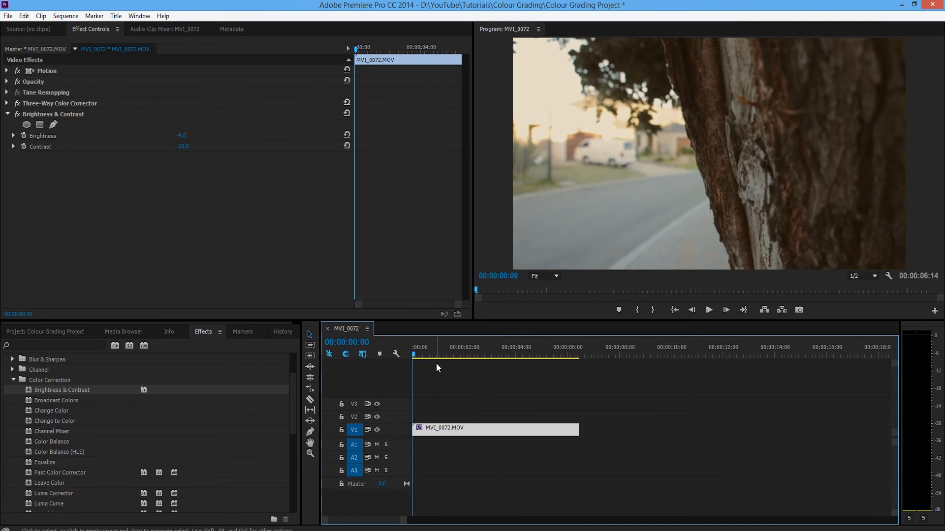
pyautogui.moveTo(415, 354); pyautogui.dragTo(491, 355)
pyautogui.moveTo(425, 357); pyautogui.dragTo(411, 356)
pyautogui.click(8, 114)
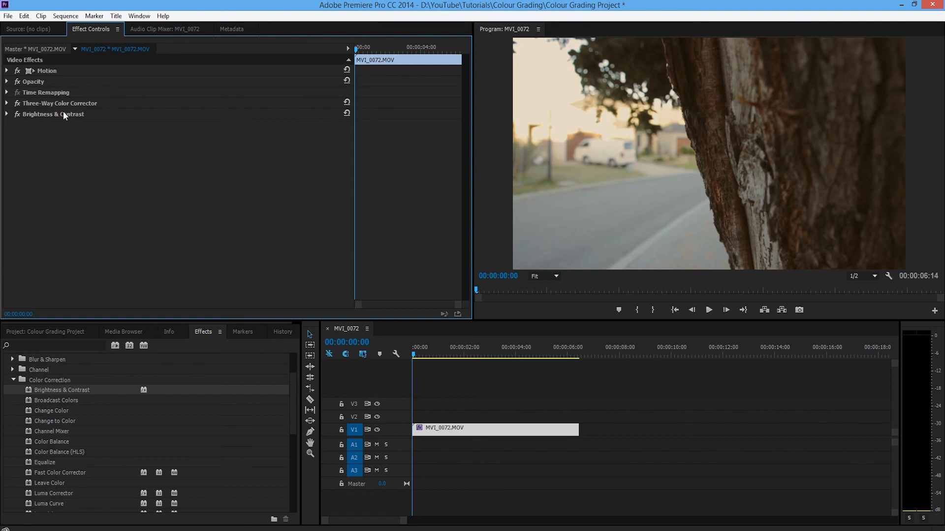
pyautogui.click(5, 114)
pyautogui.click(5, 114)
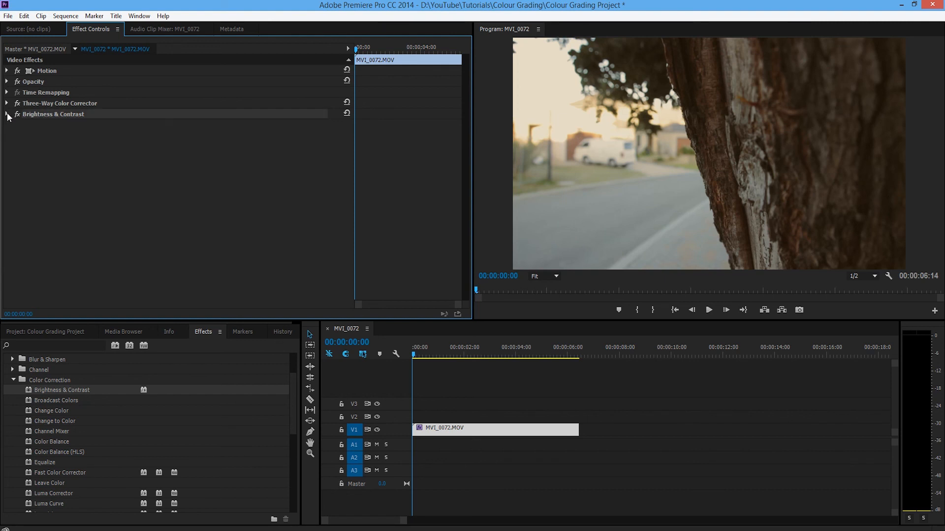
pyautogui.click(7, 115)
# Step: Apply the Sharpen effect to the MVI_0072 clip and open its Sharpen Amount for editing
pyautogui.click(13, 380)
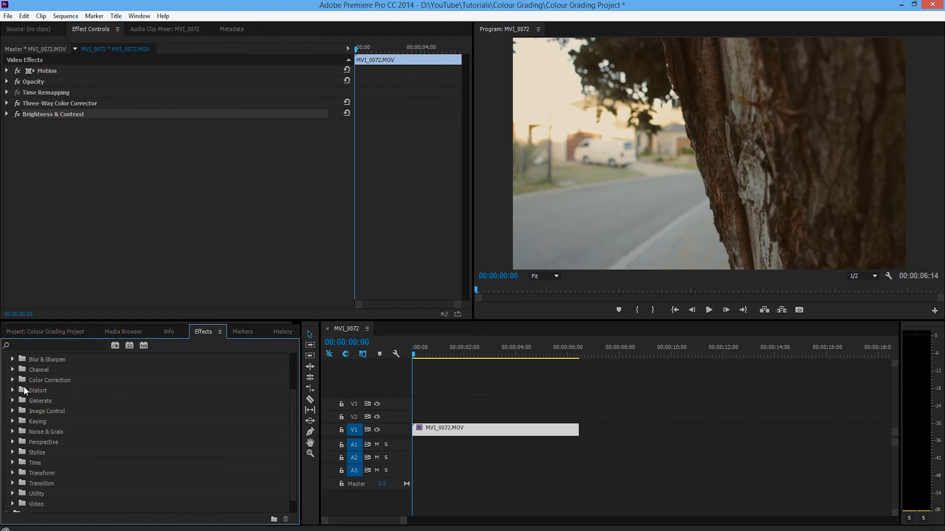
pyautogui.click(13, 359)
pyautogui.moveTo(49, 432); pyautogui.dragTo(161, 205)
pyautogui.click(178, 147)
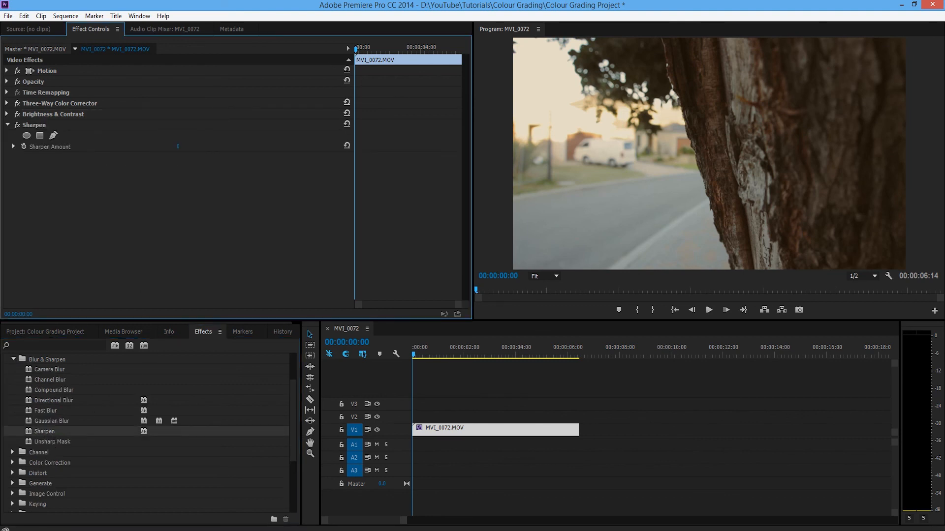